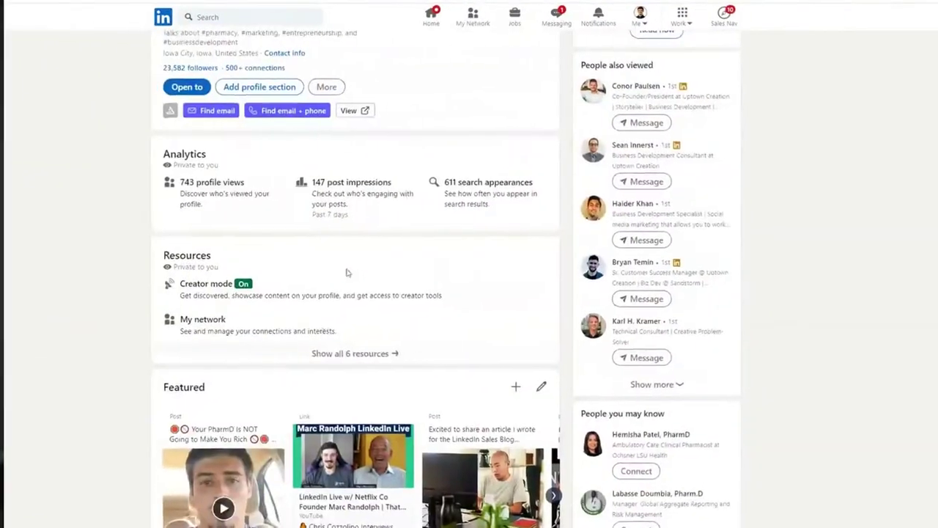
- Scroll up the profile to the Resources section showing Creator mode: On
scroll(396, 301, "up", 3)
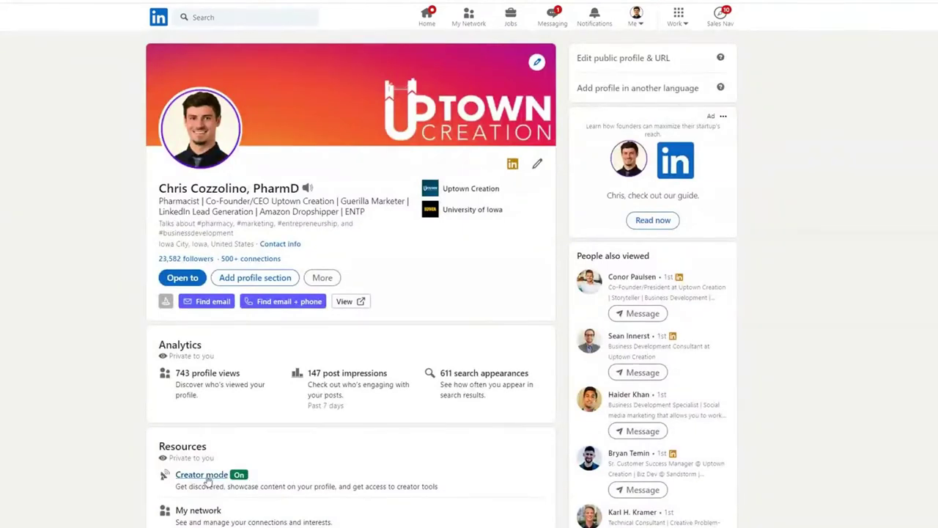
- Review Creator mode's topics and creator tools such as Newsletters, then close the Creator hub with Done
left_click(211, 475)
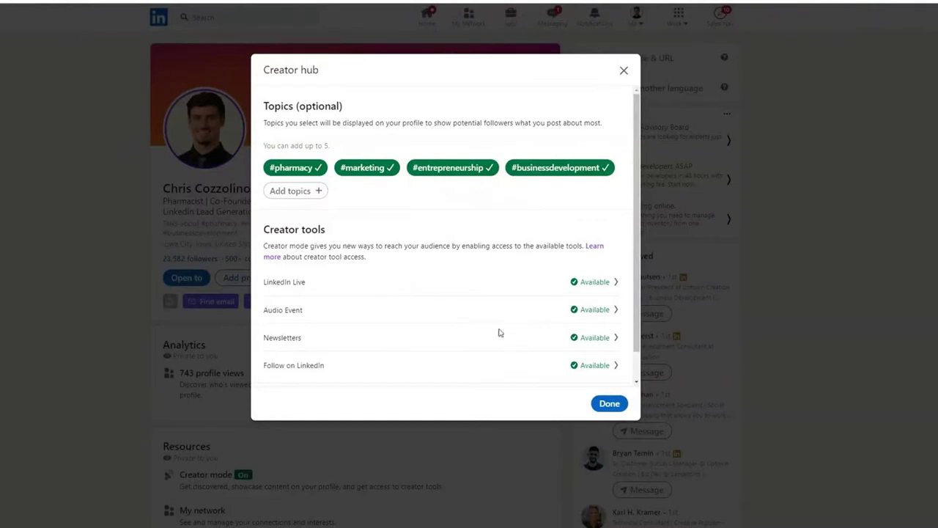
scroll(594, 286, "down", 1)
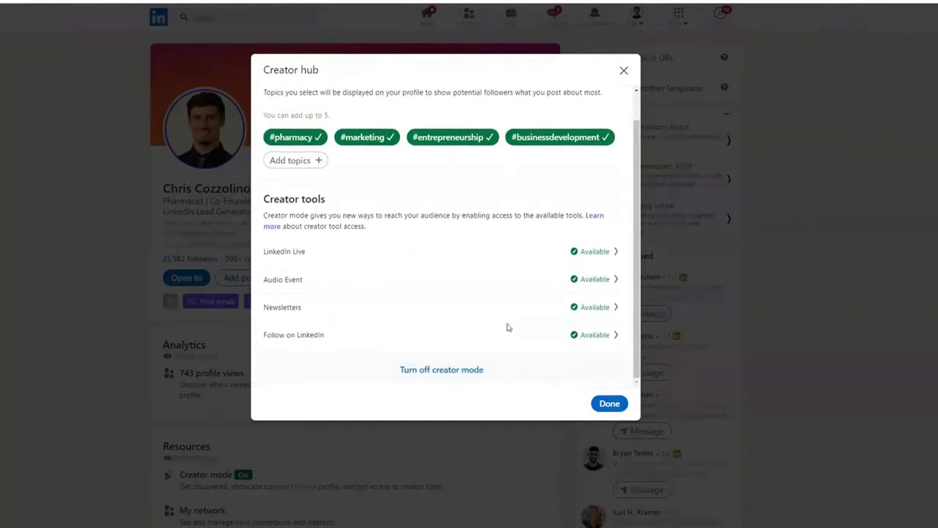
left_click(609, 403)
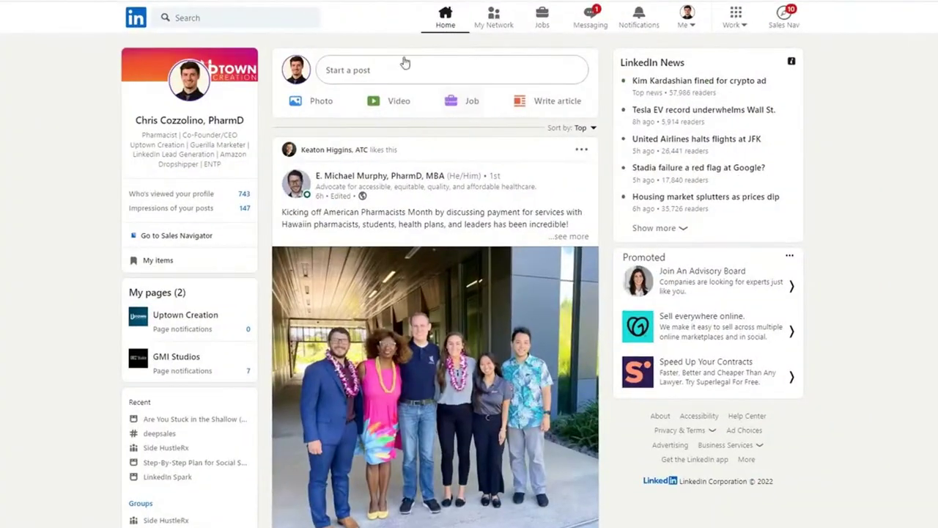
- Start a blank article published as yourself, with the site navigation bar shown above the editor
left_click(352, 70)
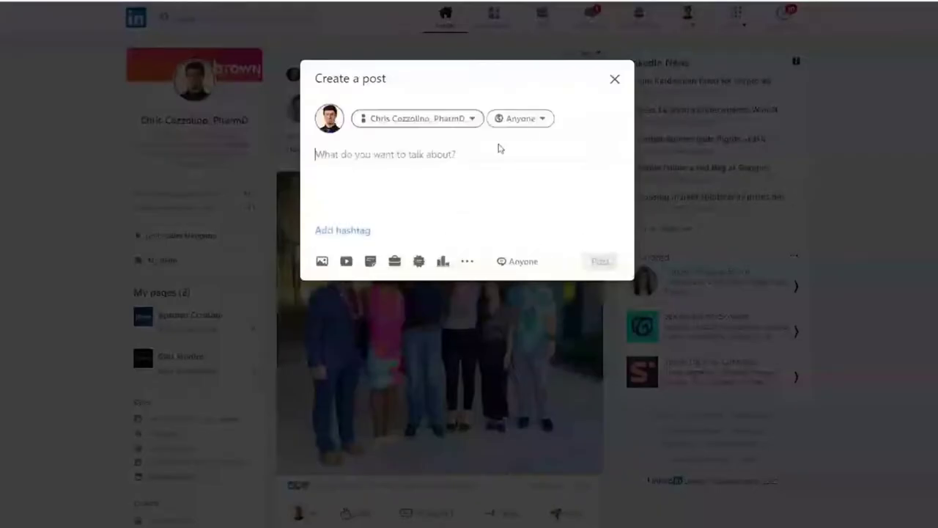
left_click(615, 80)
left_click(551, 103)
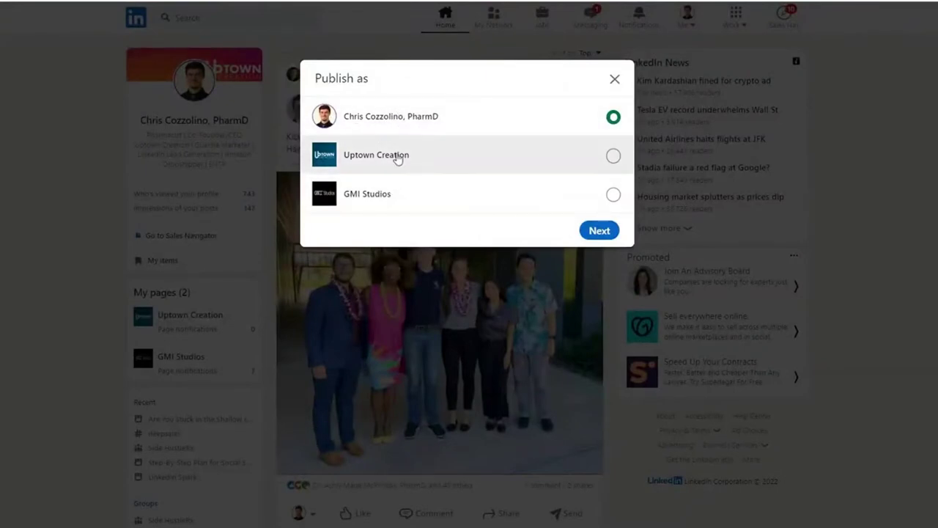
left_click(592, 235)
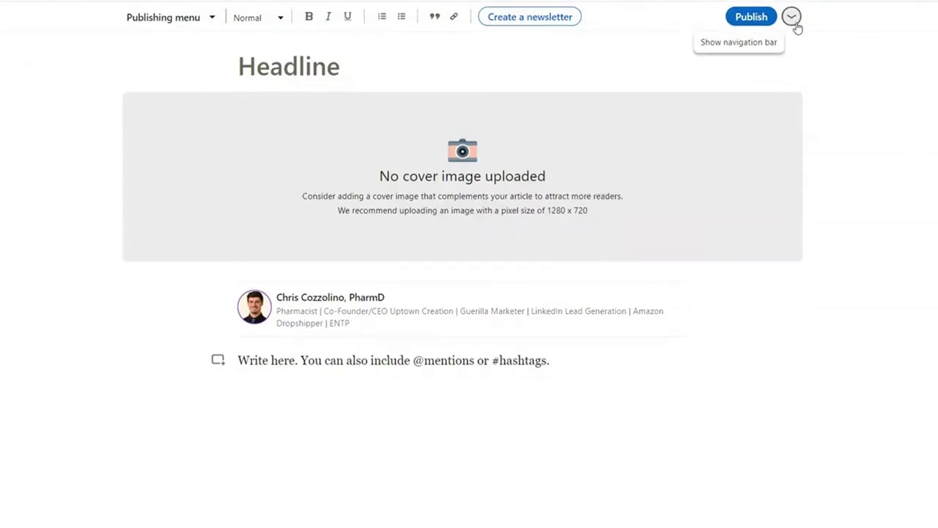
left_click(793, 20)
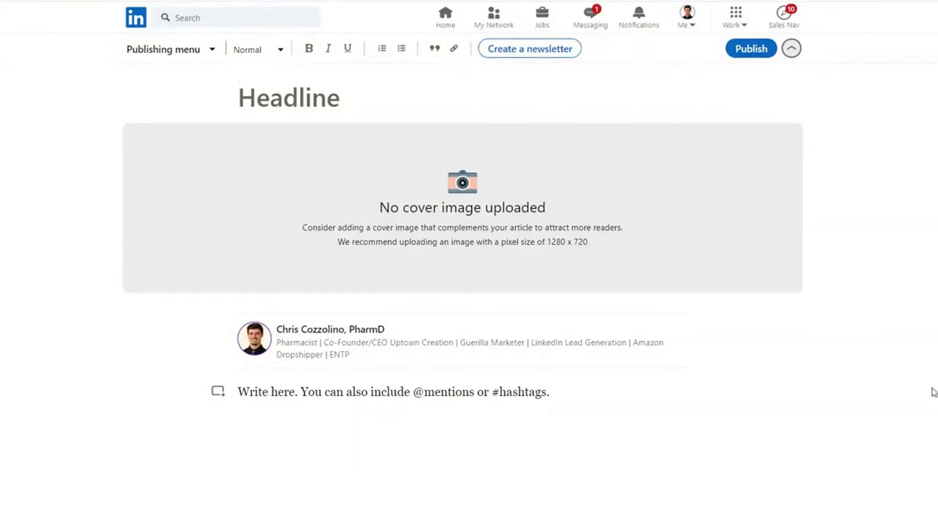
- Start a new article published as the Uptown Creation page, then return to the home feed
left_click(445, 28)
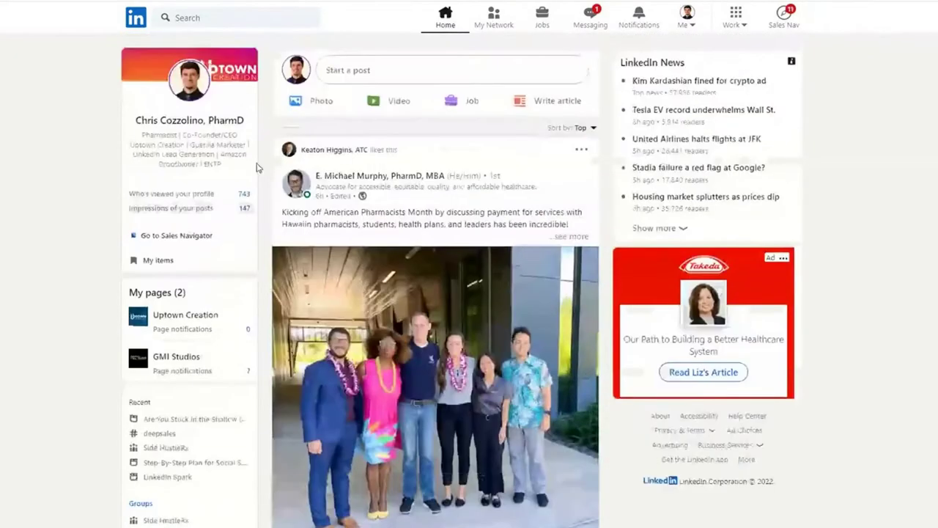
left_click(556, 101)
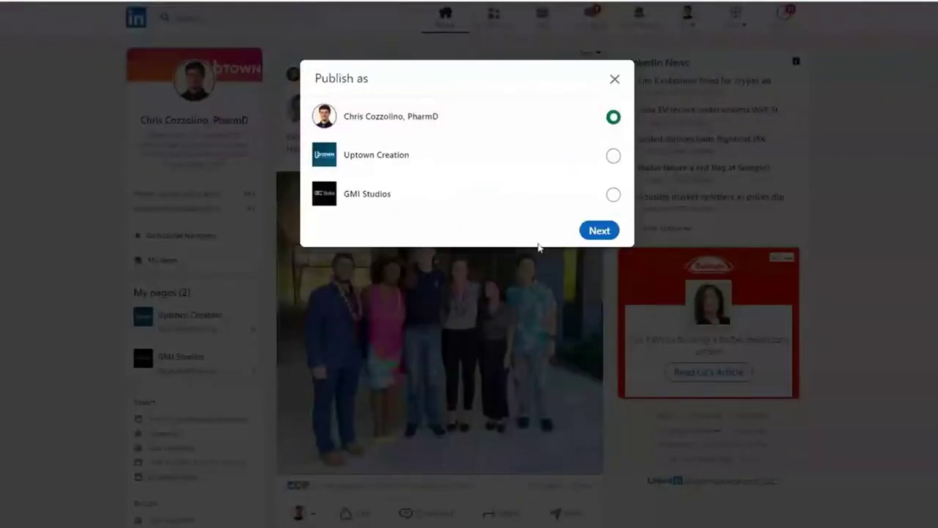
left_click(612, 155)
left_click(598, 231)
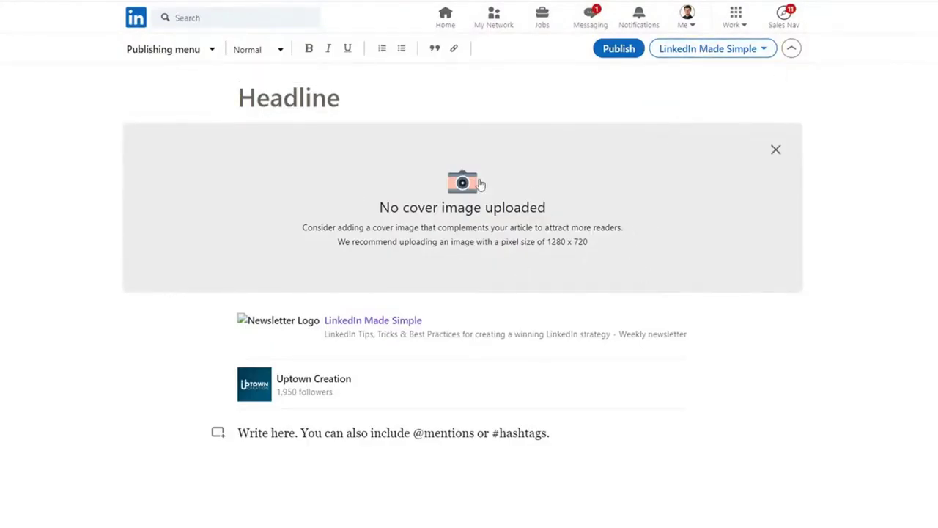
left_click(445, 19)
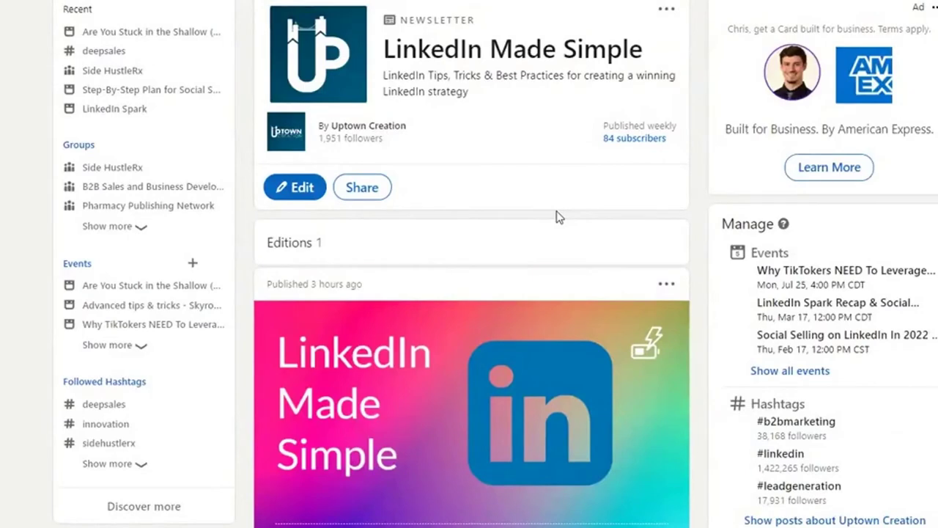
- Edit the LinkedIn Made Simple newsletter details, reviewing its title and description and keeping Weekly frequency
left_click(293, 187)
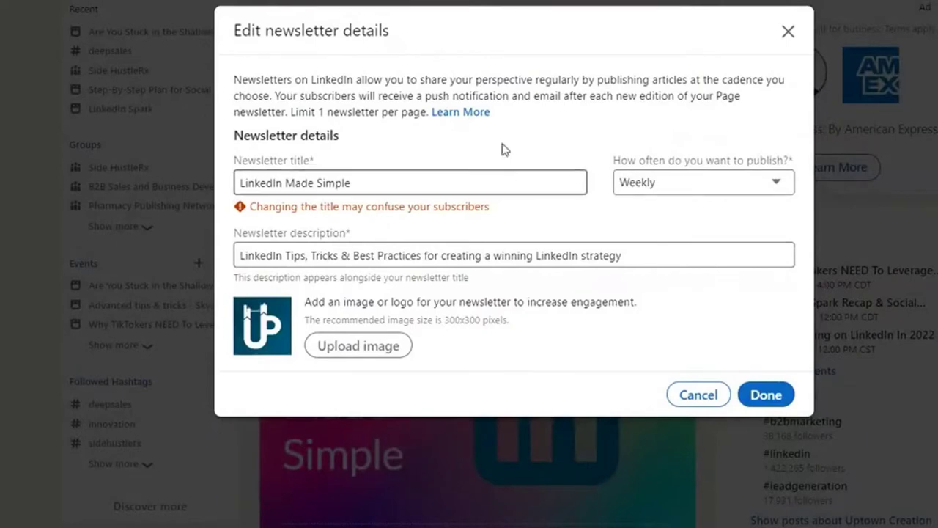
left_click_drag(370, 183, 255, 183)
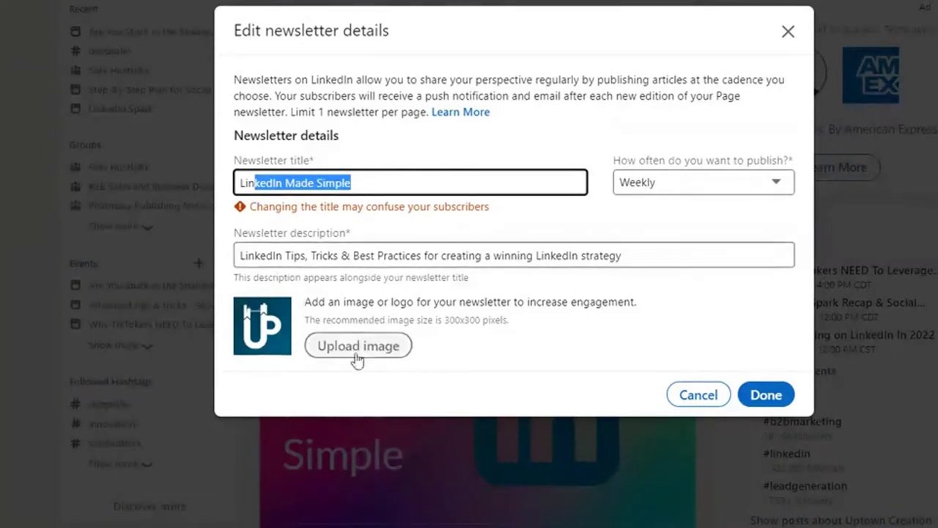
left_click(281, 254)
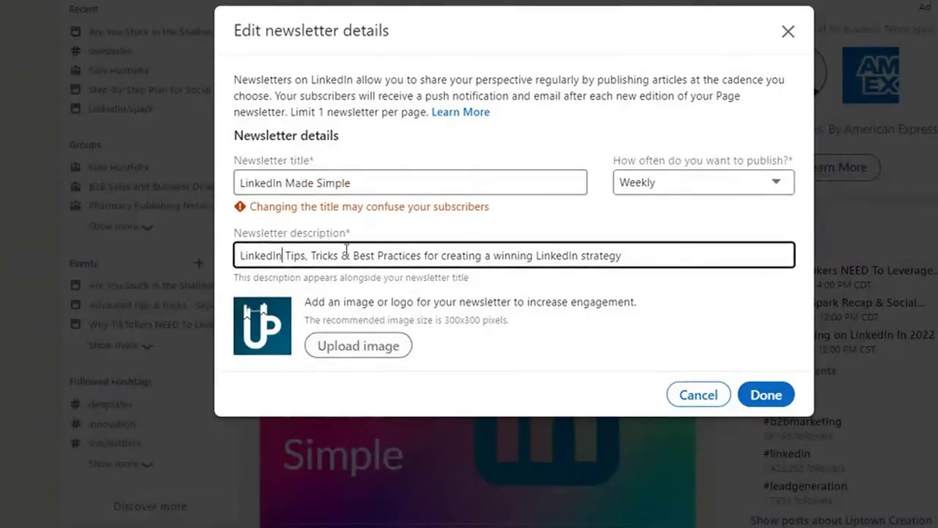
left_click_drag(629, 262, 236, 256)
left_click(469, 233)
triple_click(425, 246)
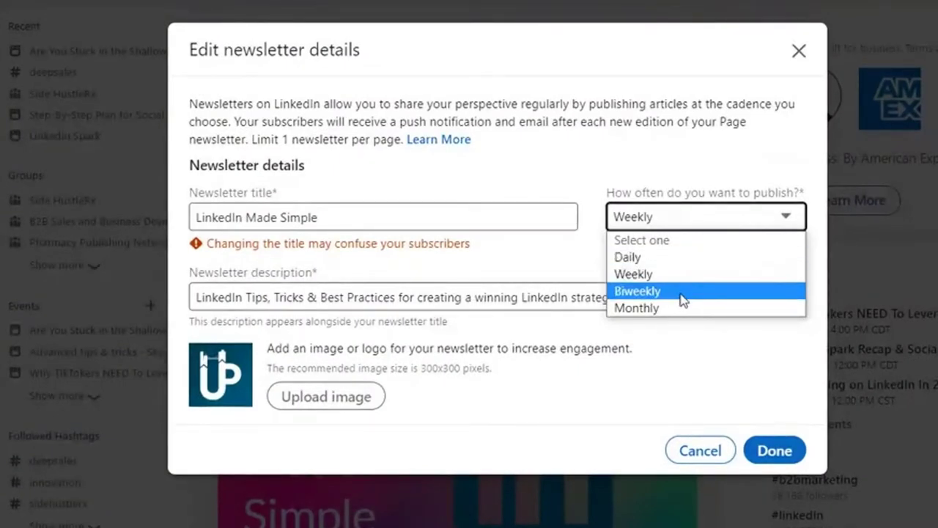
left_click(657, 202)
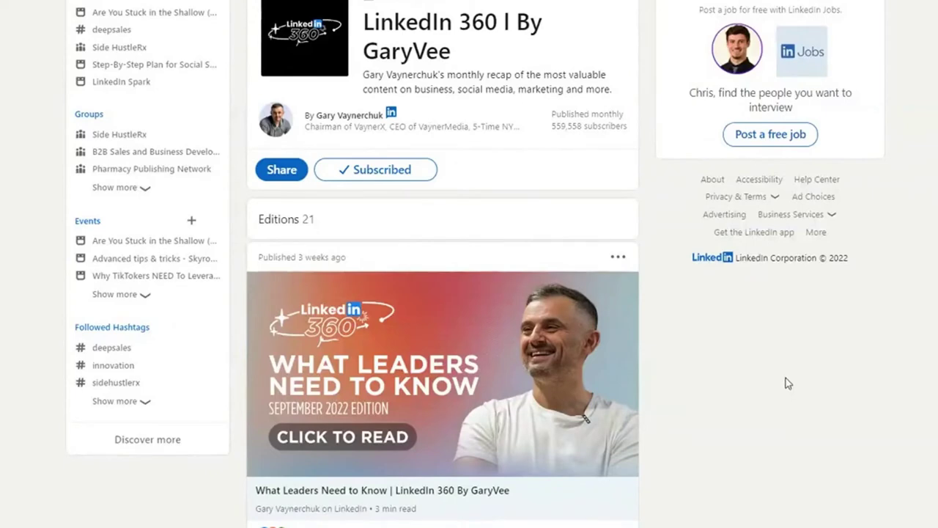
- Scroll the LinkedIn 360 editions to reach the What Leaders Need to Know article
scroll(788, 382, "down", 8)
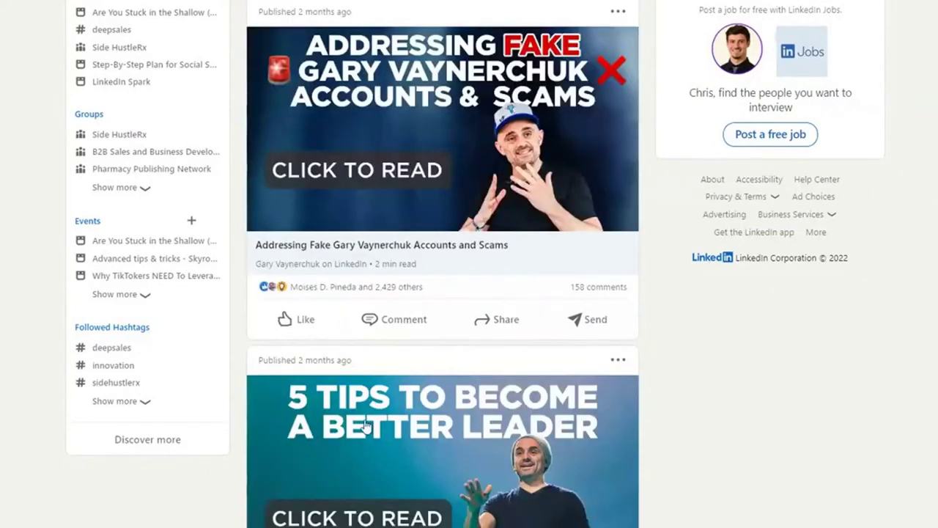
scroll(448, 456, "up", 5)
scroll(486, 392, "up", 4)
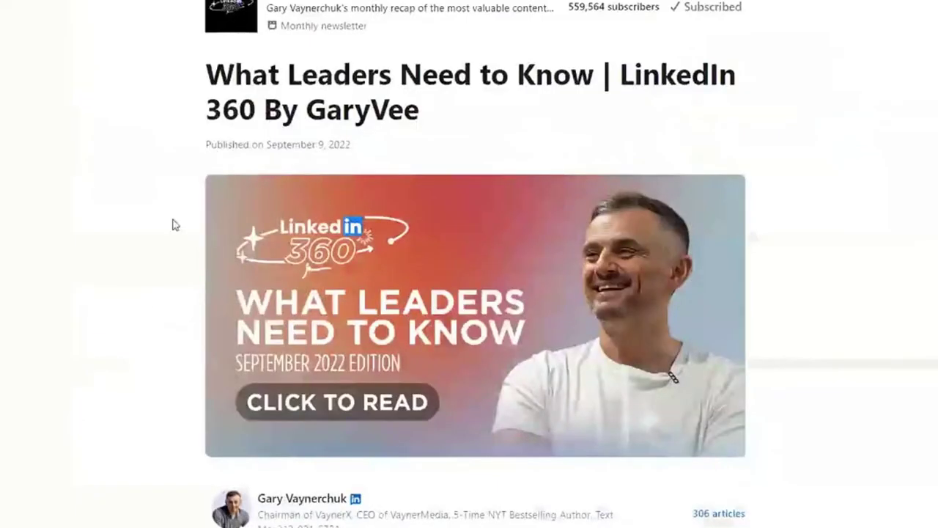
scroll(527, 500, "down", 4)
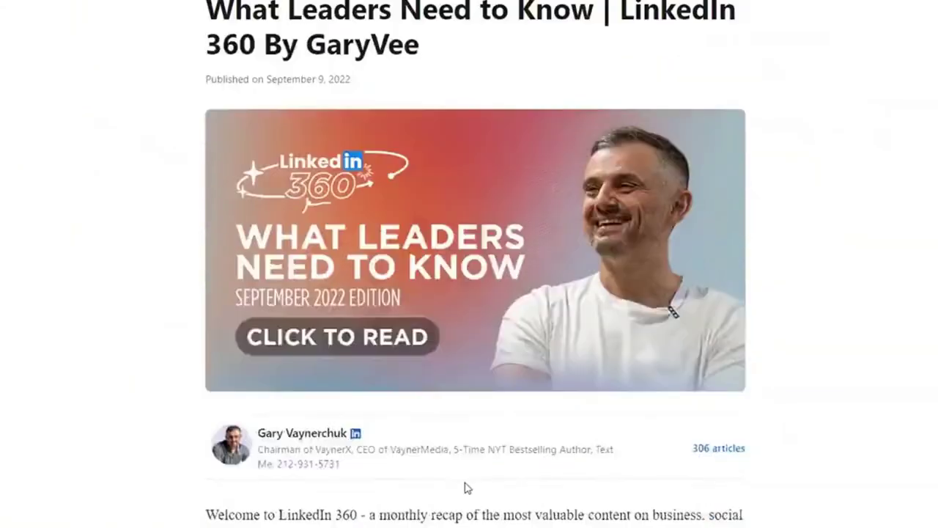
scroll(336, 310, "down", 4)
scroll(430, 94, "up", 4)
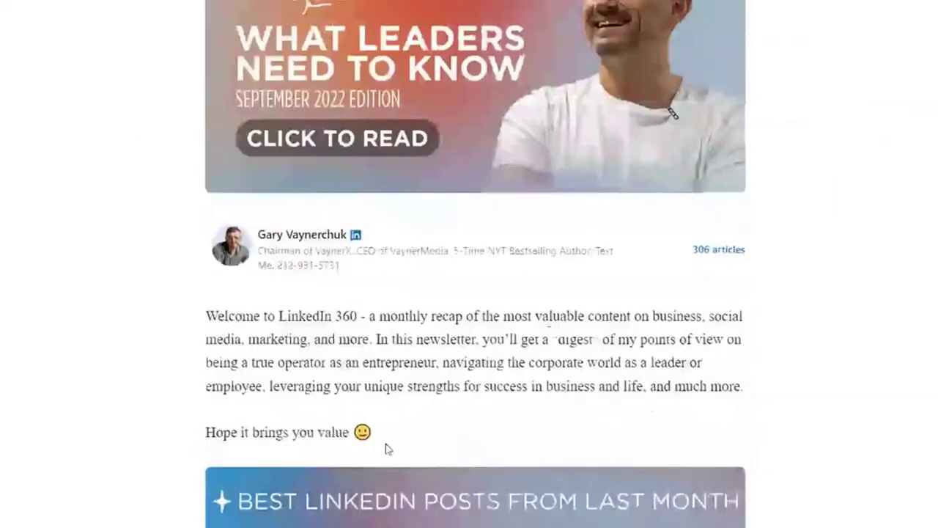
left_click_drag(387, 440, 194, 337)
left_click(194, 337)
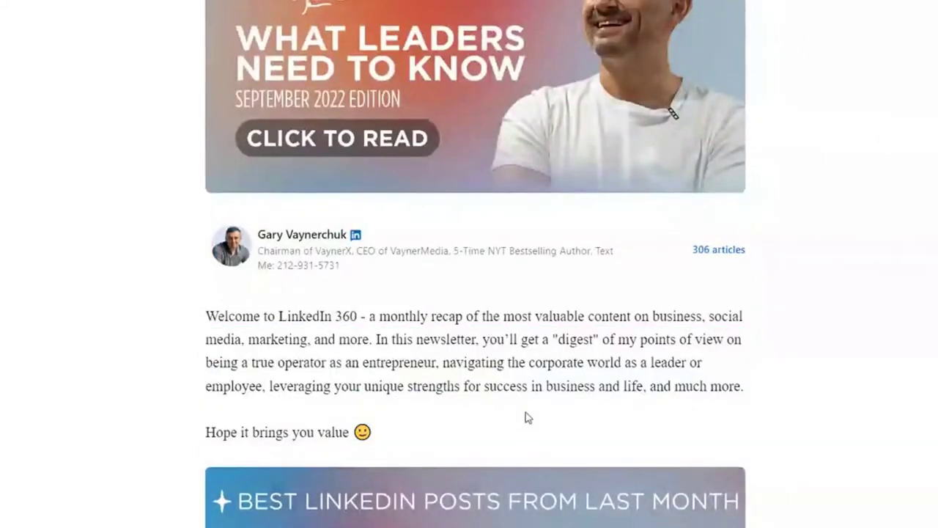
- Read through the article's introduction paragraph, highlighting it while reading
scroll(536, 419, "down", 3)
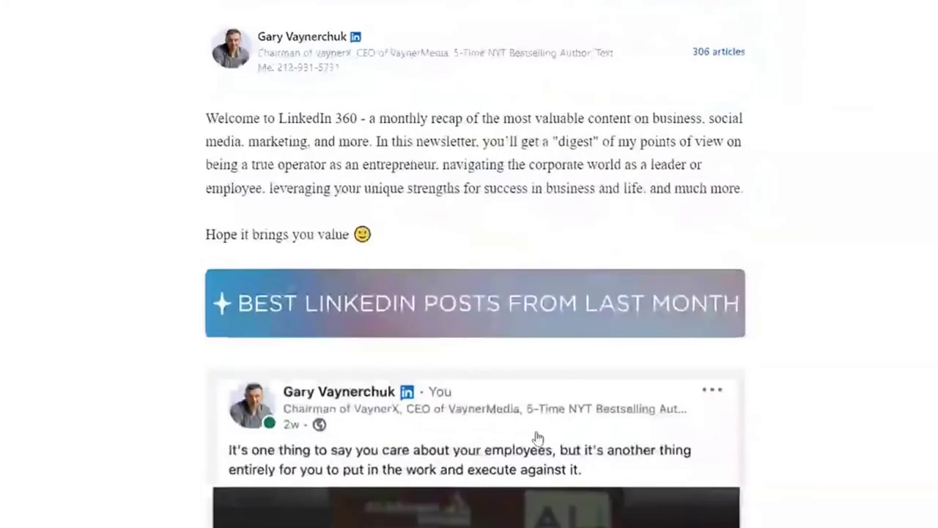
scroll(791, 440, "up", 7)
scroll(777, 425, "down", 5)
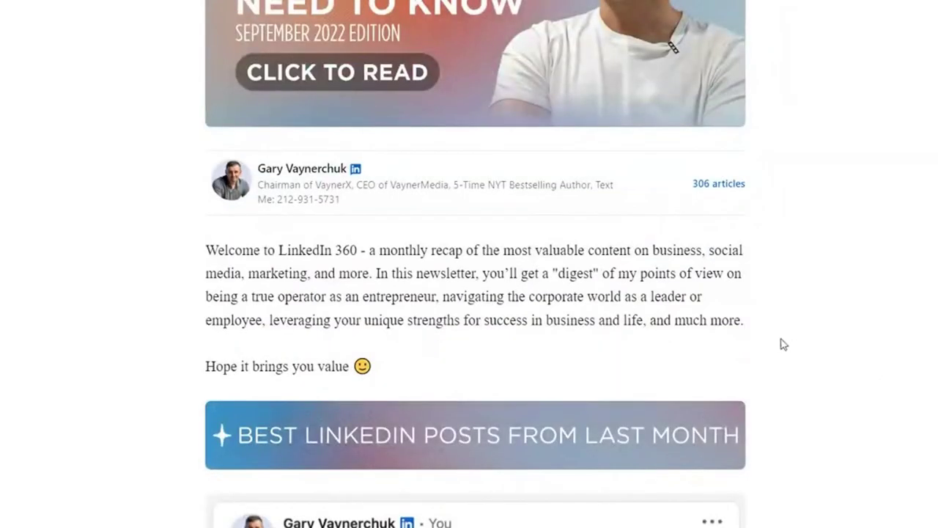
left_click_drag(742, 320, 189, 251)
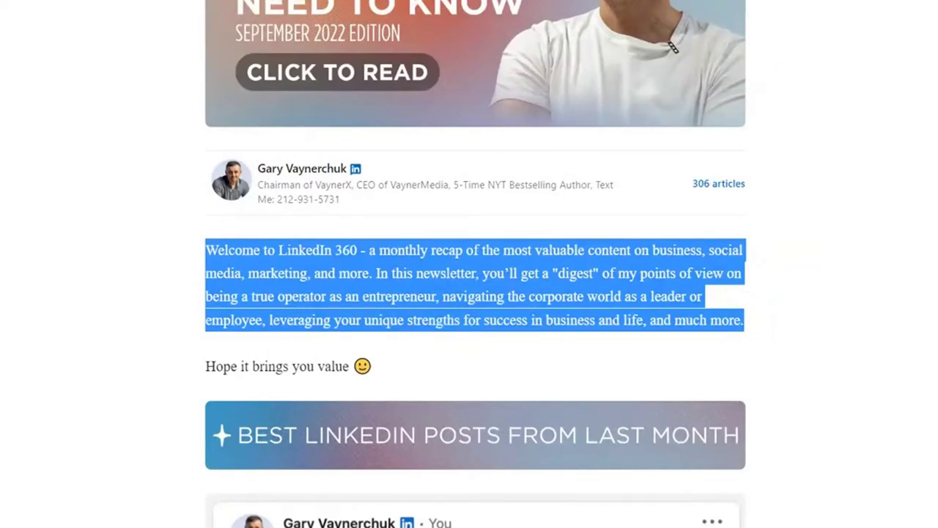
left_click(383, 246)
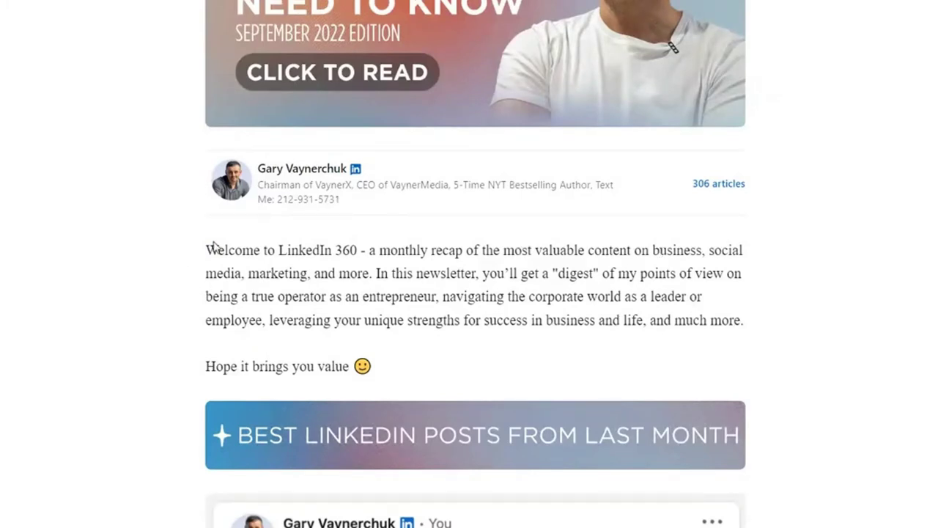
left_click_drag(212, 248, 705, 321)
left_click(705, 321)
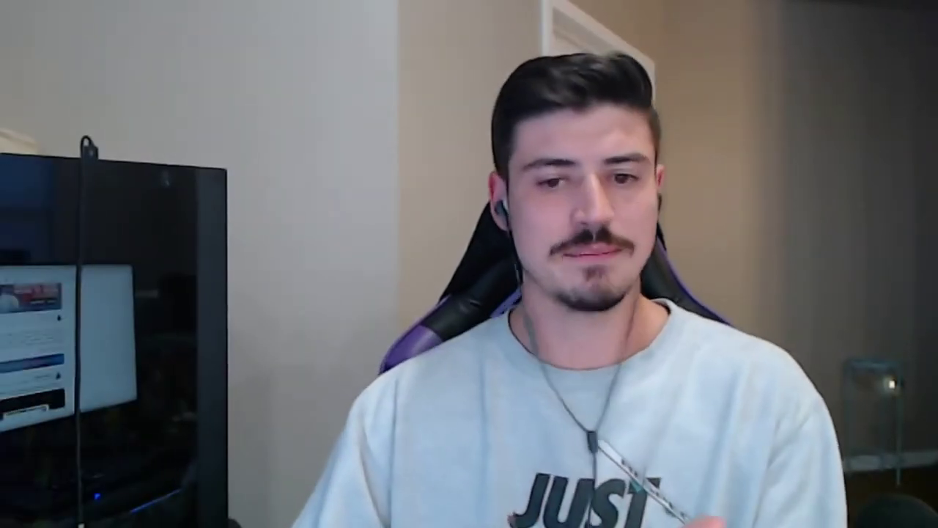